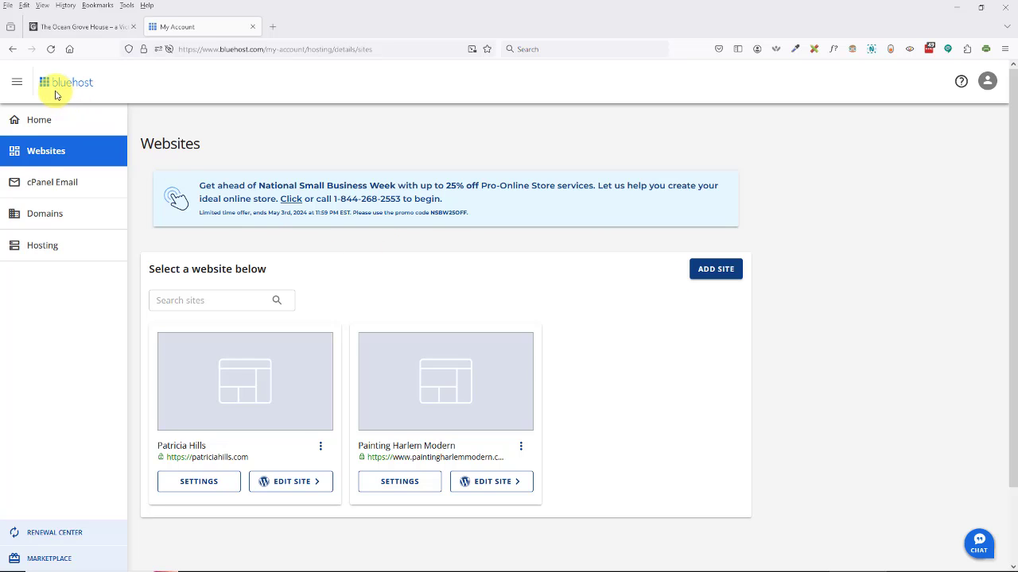
Step: Add a new Bluehost site as a transfer of an existing WordPress site
left_click(715, 270)
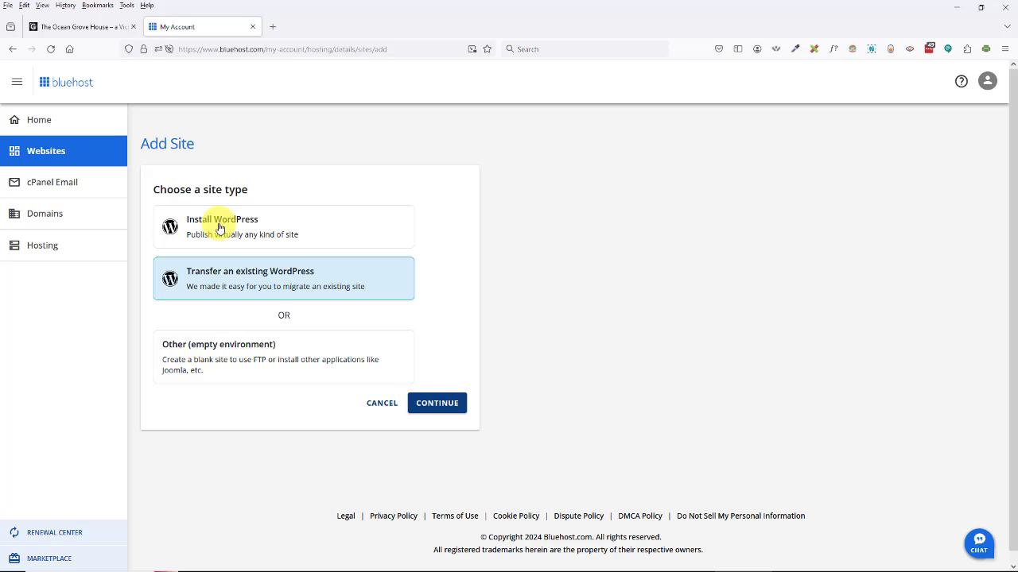
left_click(270, 288)
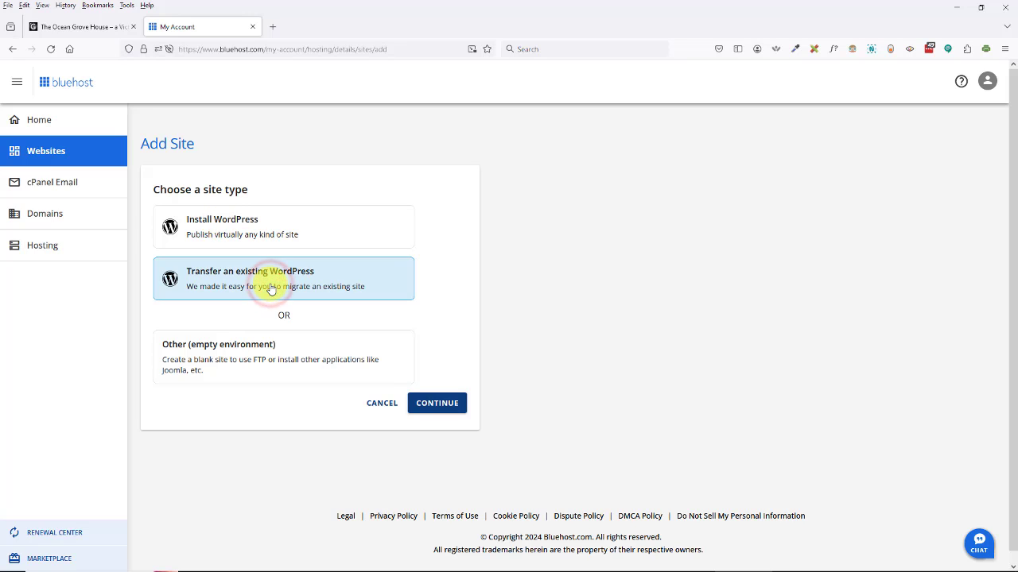
left_click(438, 403)
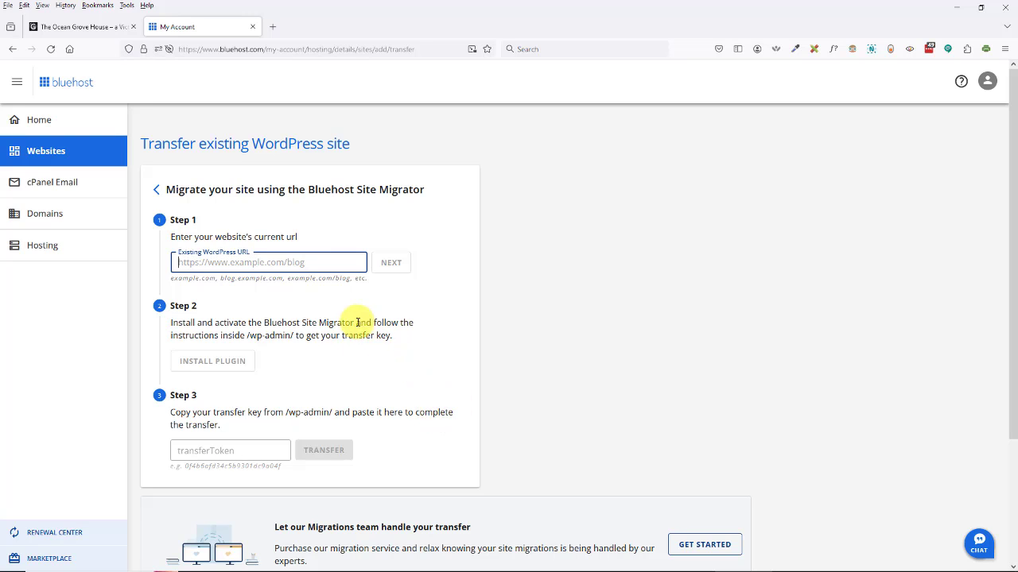
left_click(87, 27)
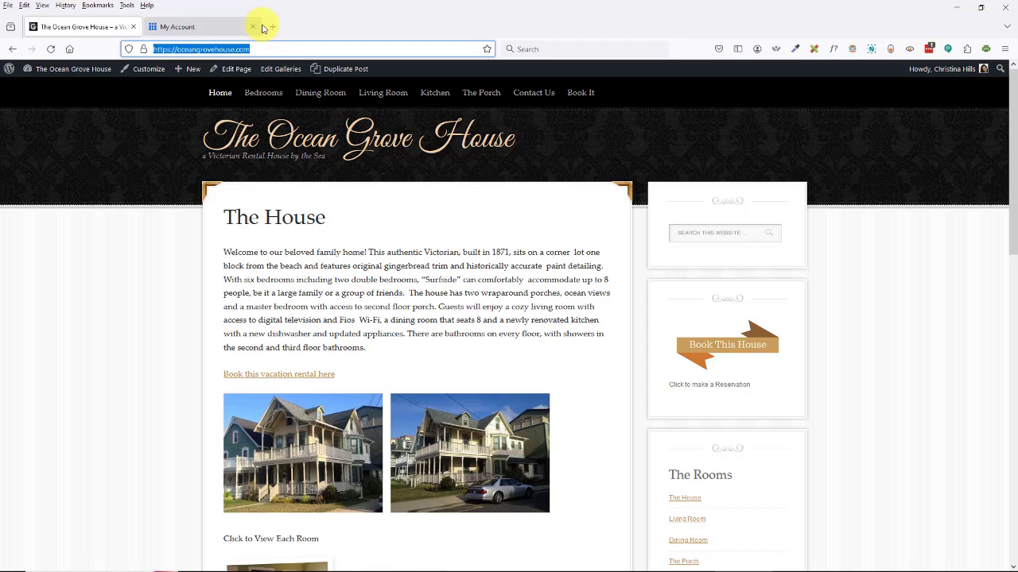
left_click(208, 26)
left_click(296, 260)
type("https://oceangrovehouse.com/")
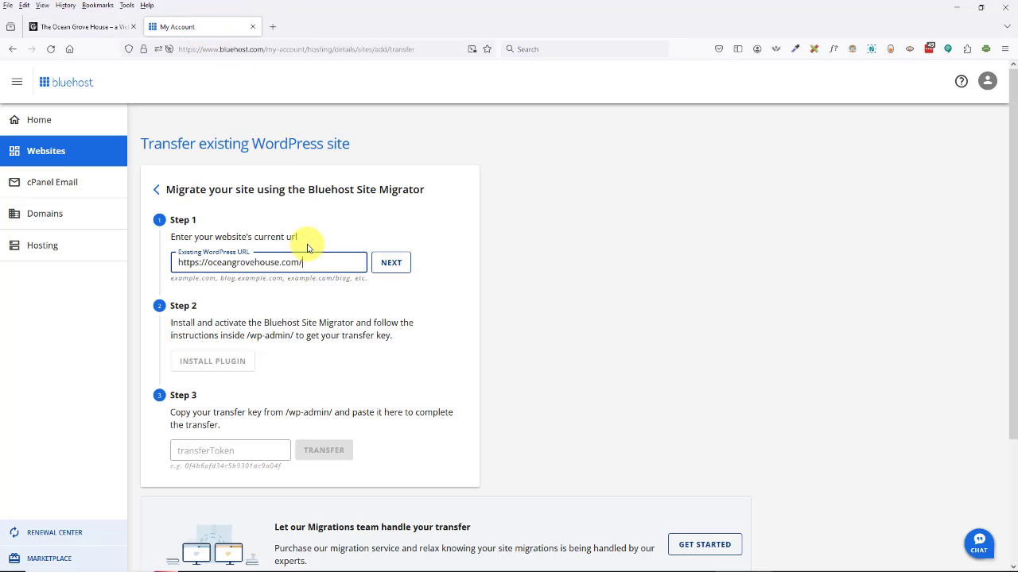
left_click(383, 263)
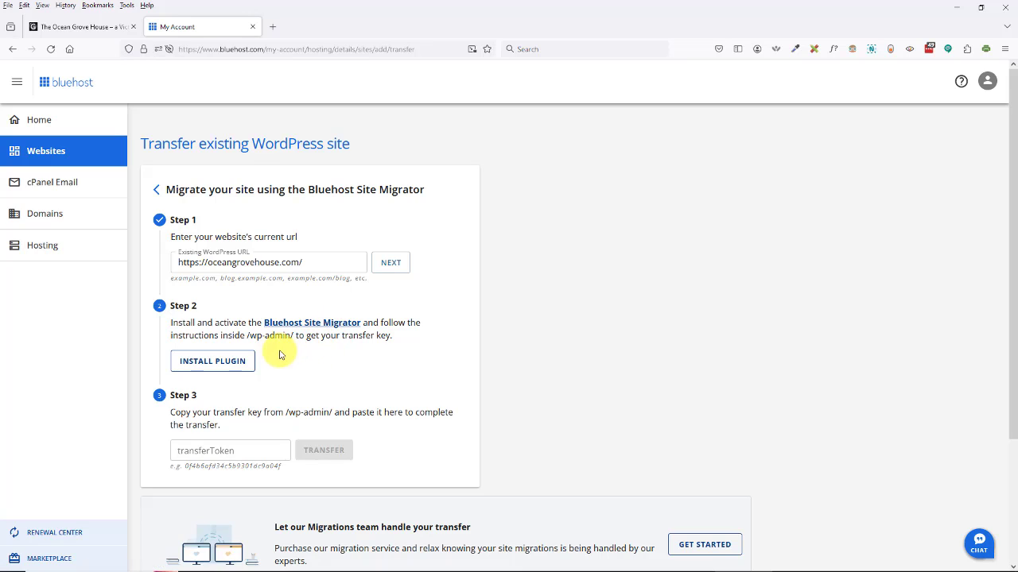
Step: Install and activate Bluehost Site Migrator from the WordPress plugin page linked by Bluehost
left_click(238, 362)
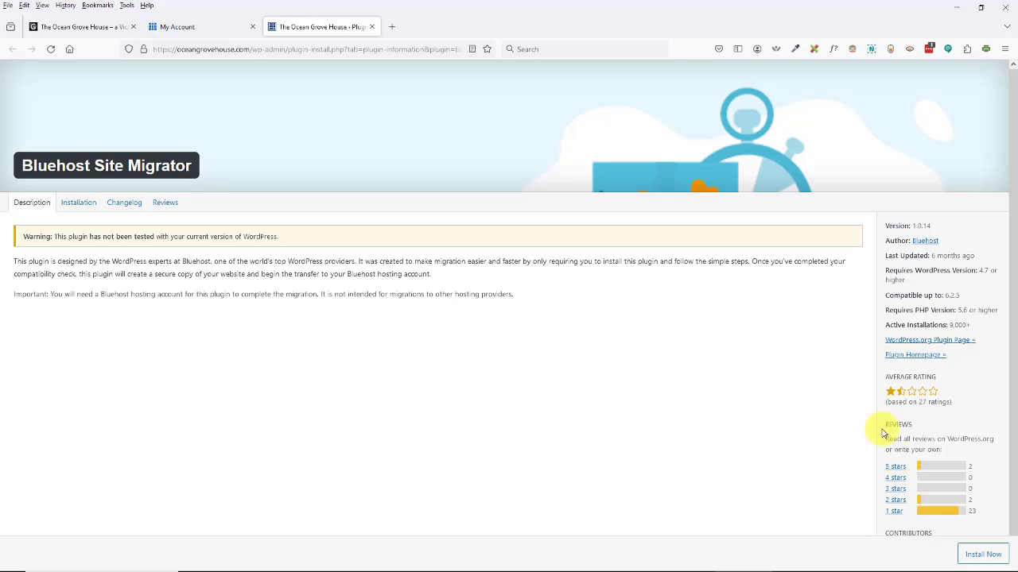
left_click(975, 554)
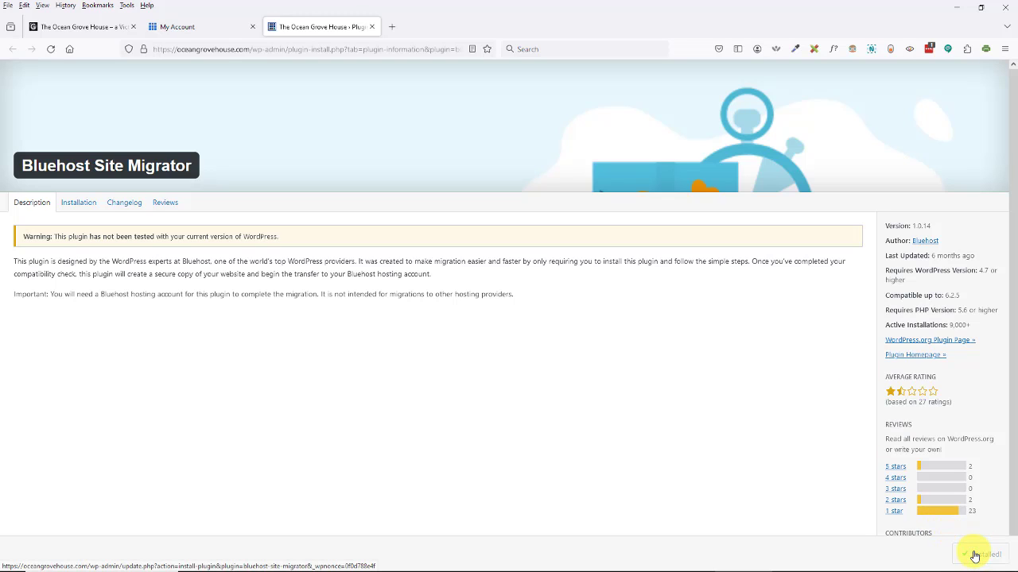
left_click(988, 553)
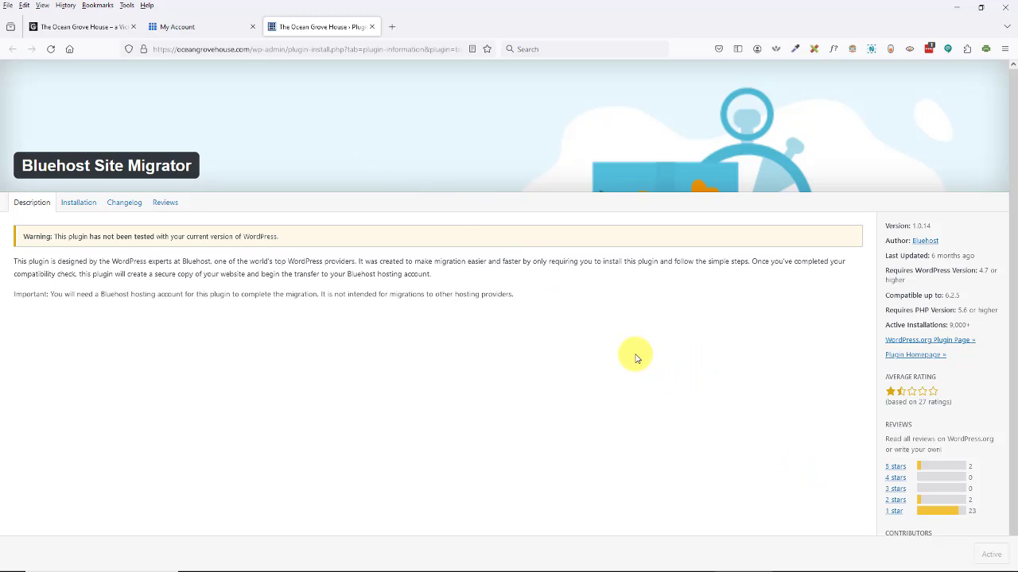
Step: Open the Ocean Grove House Plugins list, checking the Bluehost transfer page along the way
left_click(90, 29)
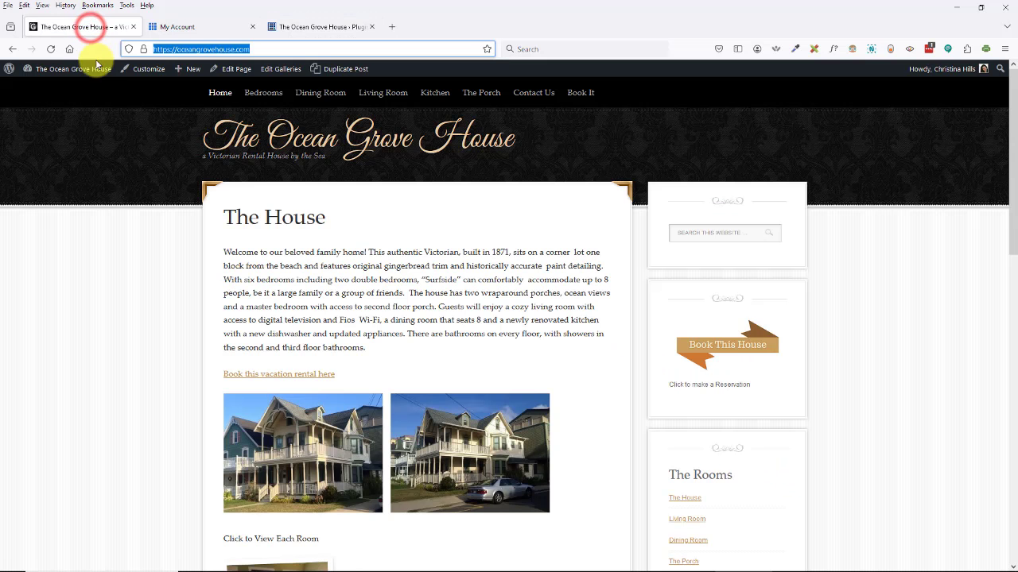
mouse_move(69, 69)
left_click(52, 88)
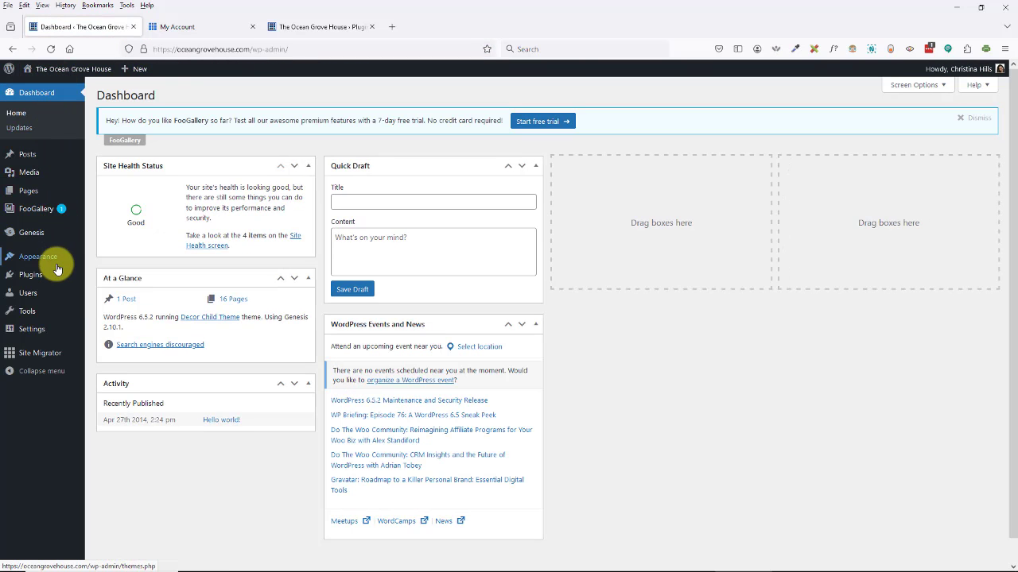
left_click(48, 274)
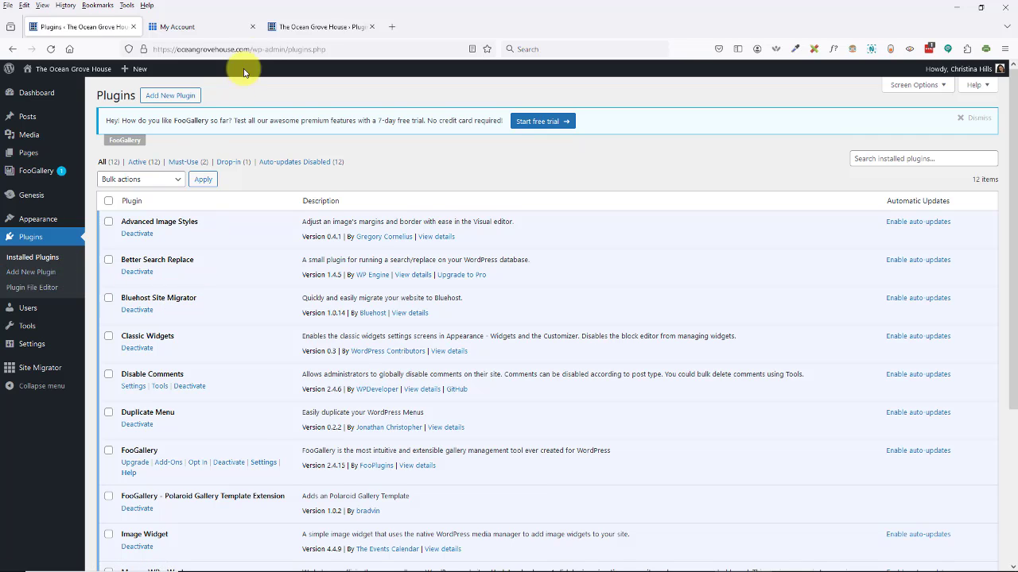
left_click(232, 28)
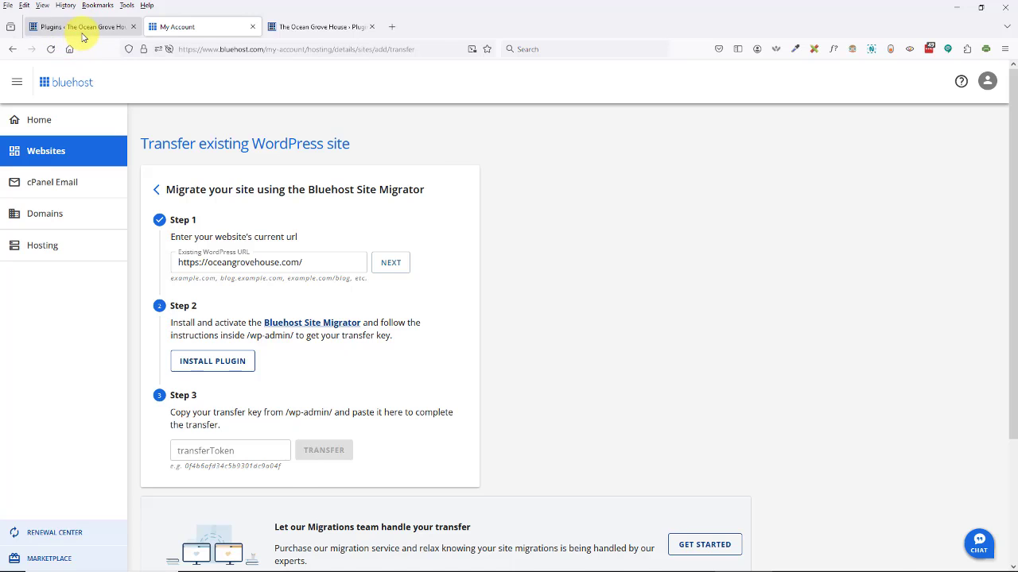
left_click(81, 32)
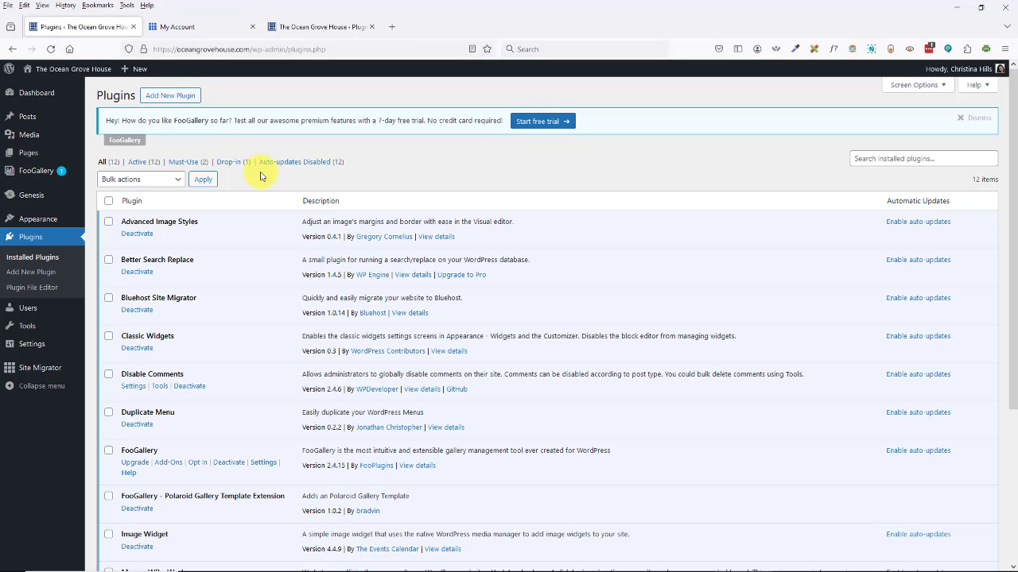
Step: Pass Site Migrator's compatibility check, dismissing the FooGallery notice, and start cloning the site
left_click(29, 370)
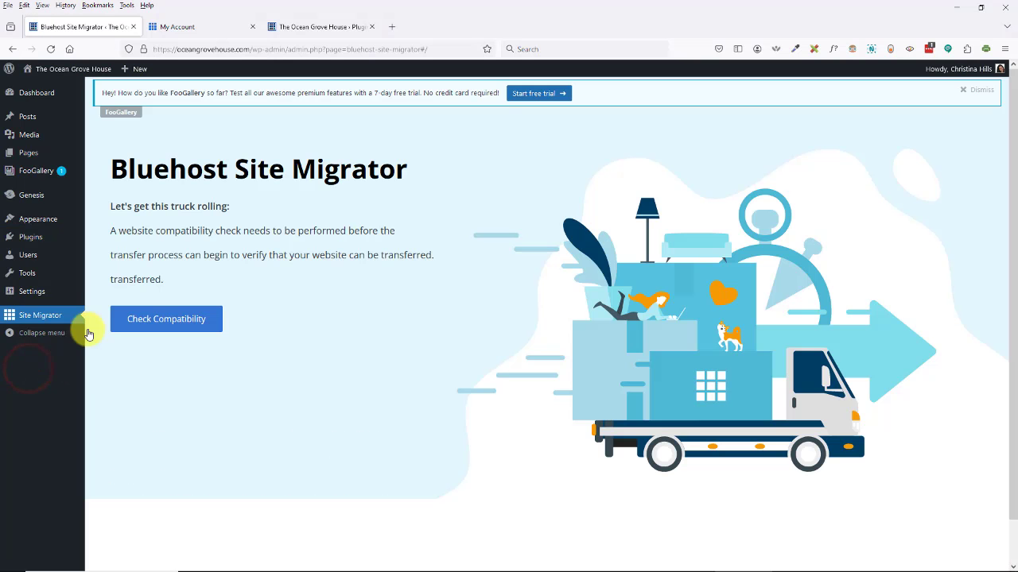
left_click(976, 94)
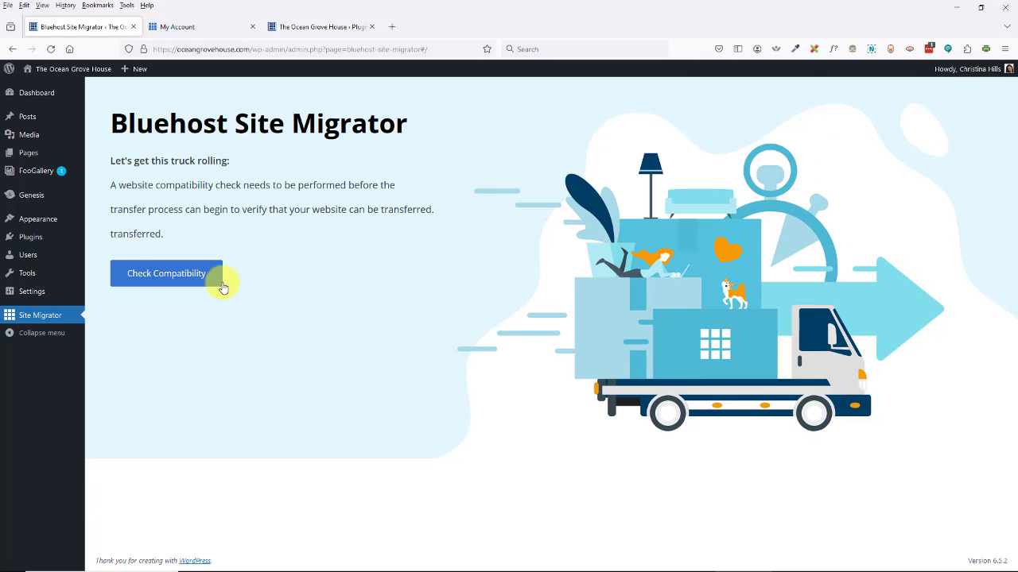
left_click(204, 275)
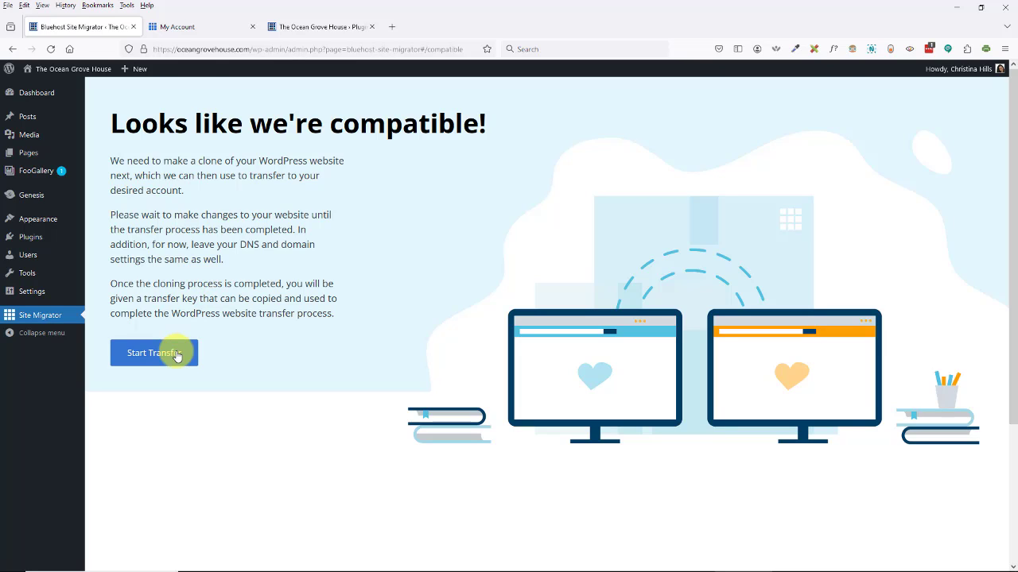
left_click(176, 355)
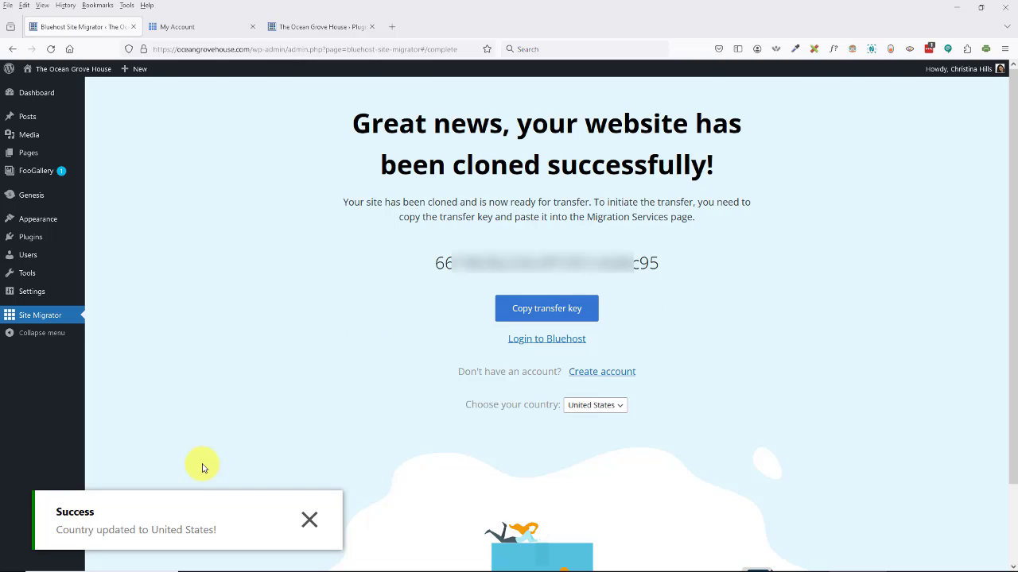
Step: Copy the generated transfer key into Bluehost's Step 3 field and start the transfer
left_click(309, 519)
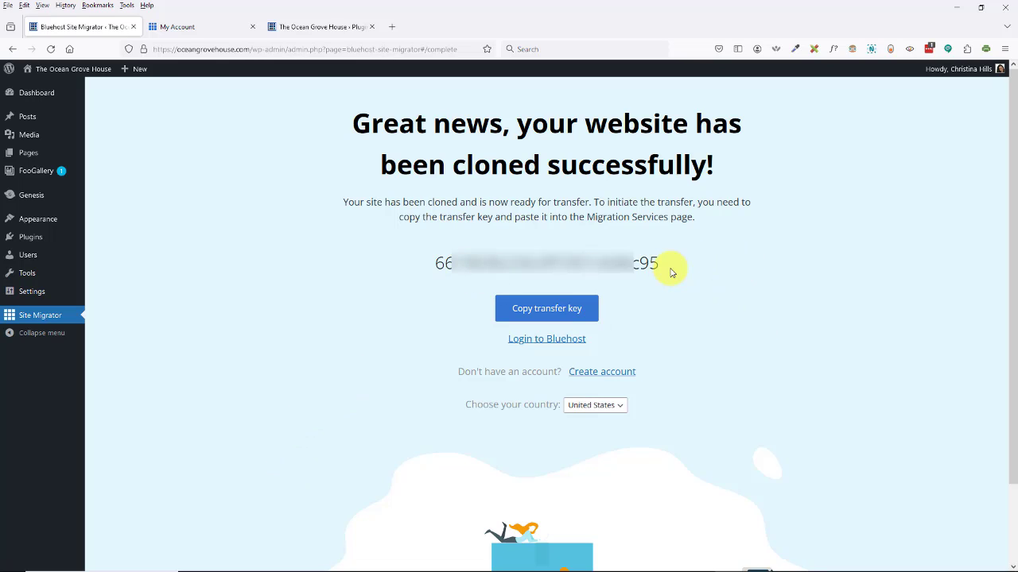
left_click(574, 311)
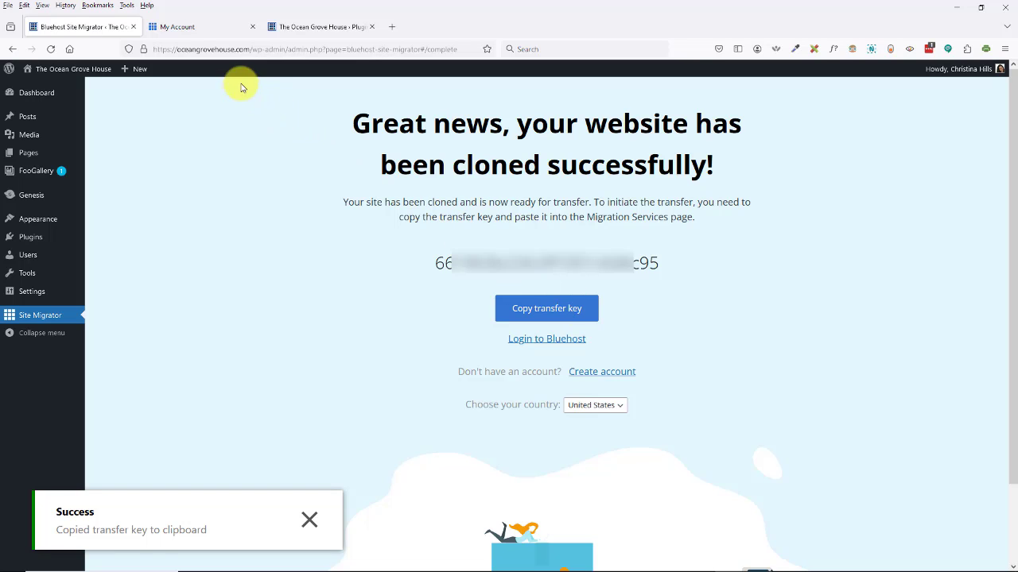
left_click(216, 28)
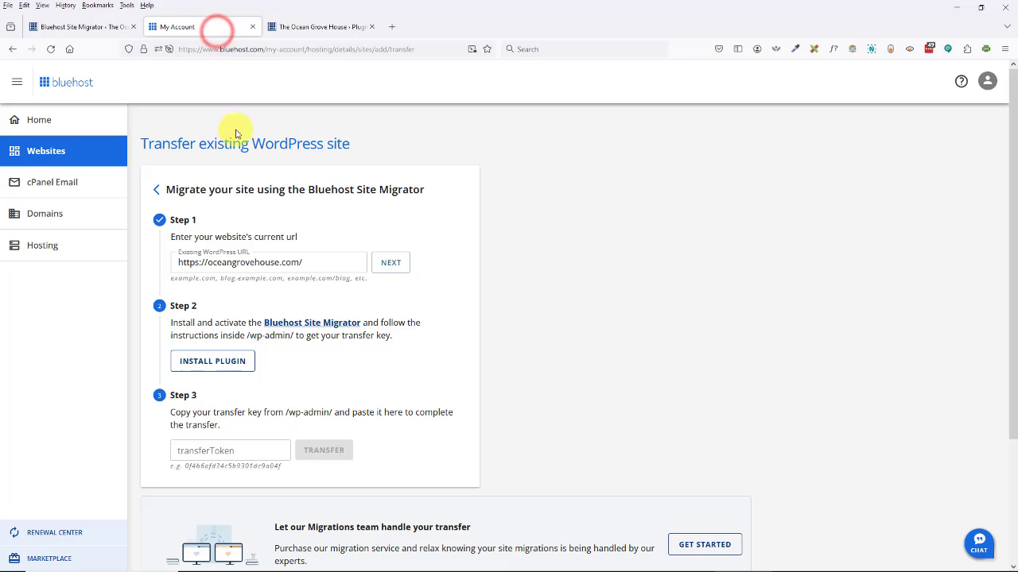
left_click(221, 450)
key("ctrl+v")
key("ctrl+v")
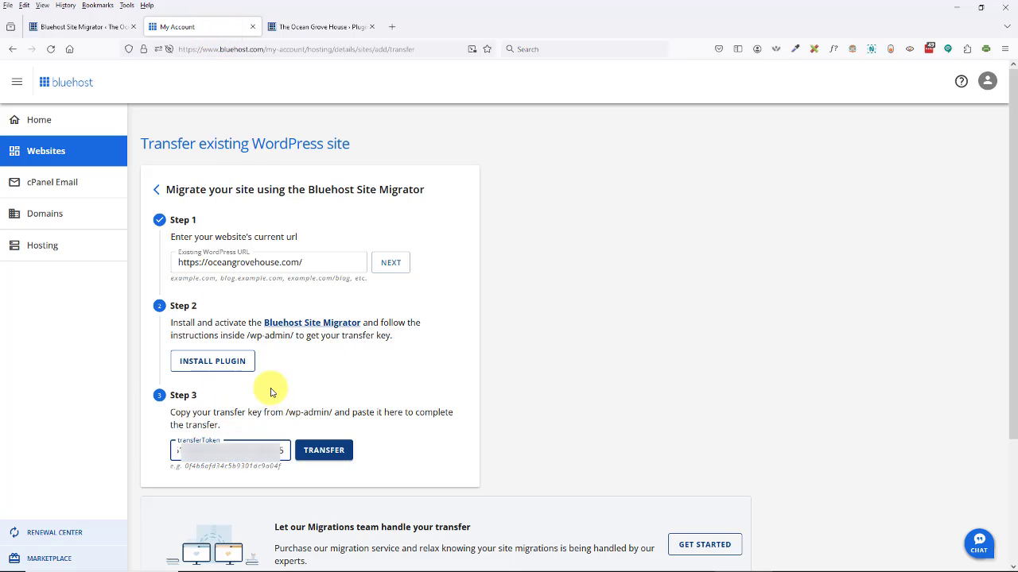
left_click(329, 450)
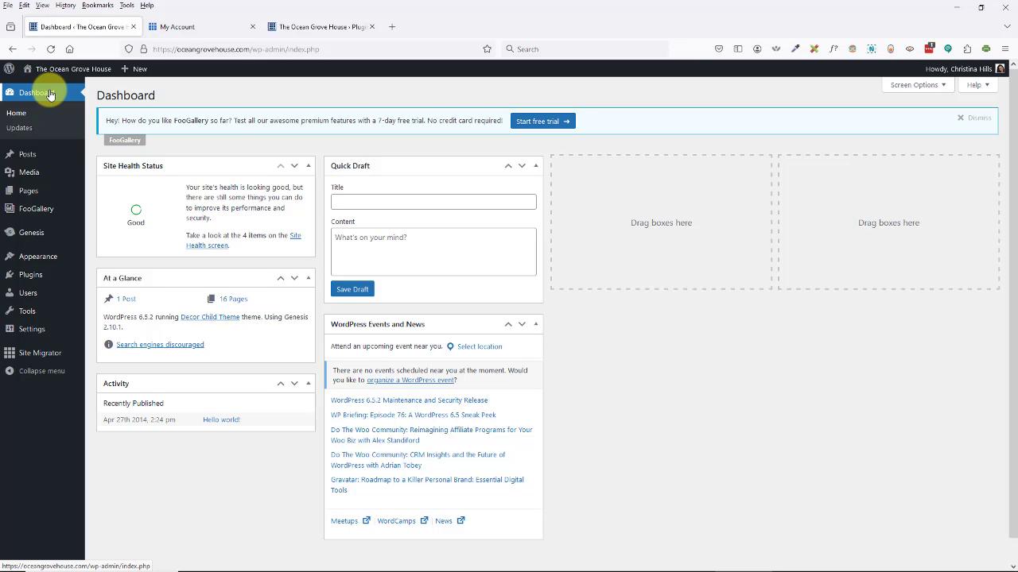
Step: Return to the Bluehost WordPress Plus Hosting page showing the new Migrating Site card
left_click(197, 27)
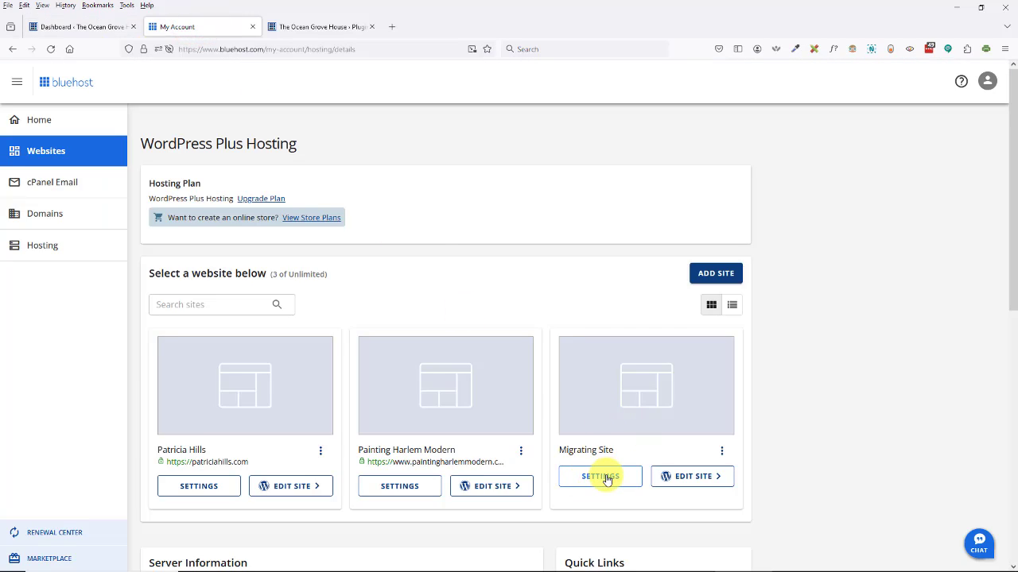
Step: Open the Migrating Site's admin, view its temporary-domain homepage, then return to the original dashboard
left_click(675, 480)
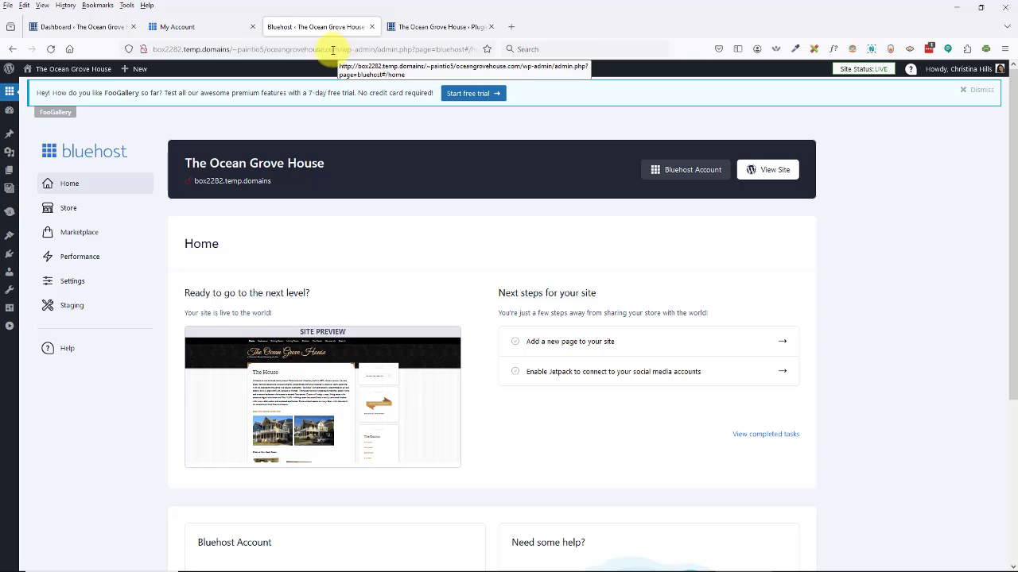
left_click(52, 90)
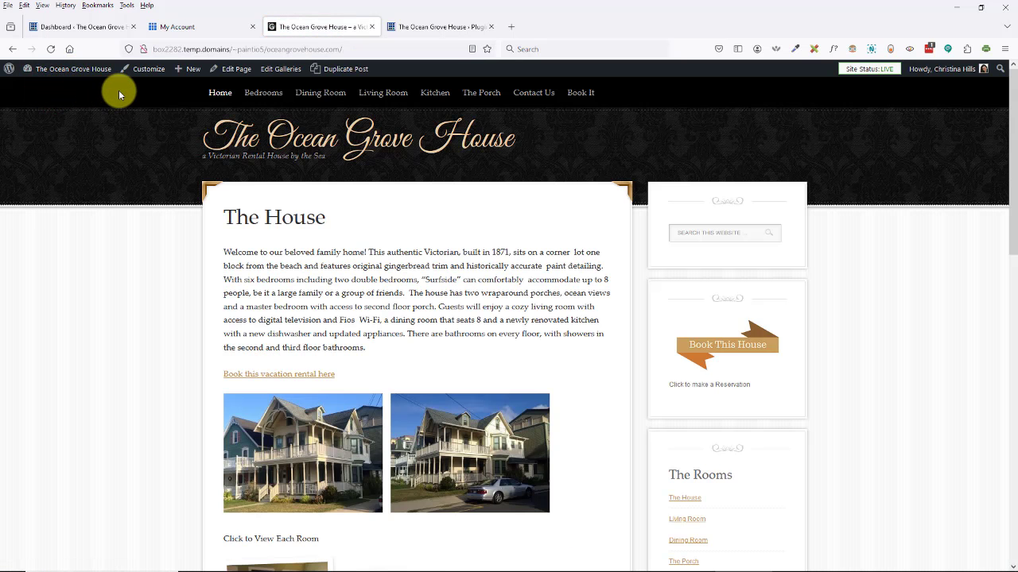
left_click(193, 48)
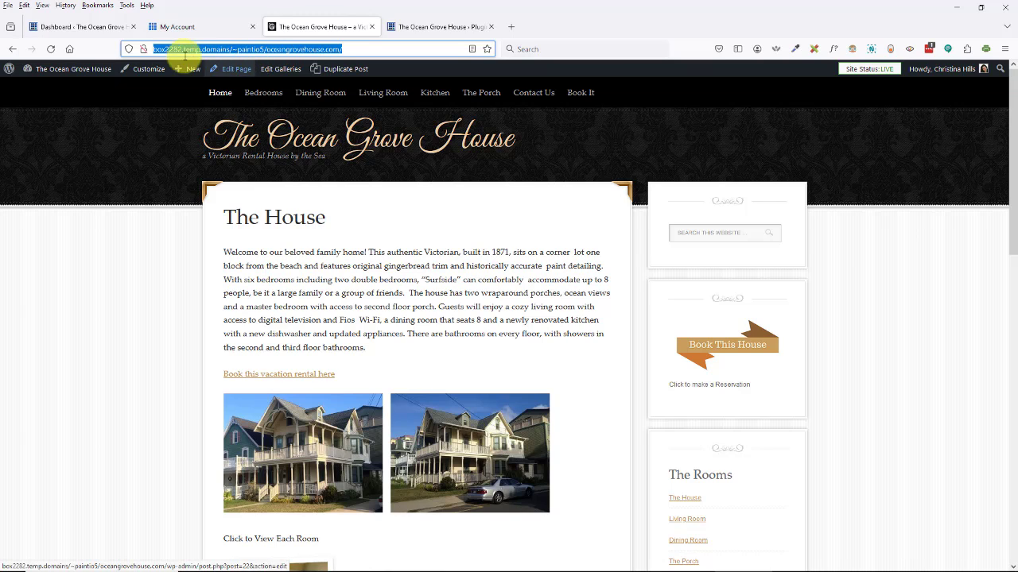
left_click(98, 28)
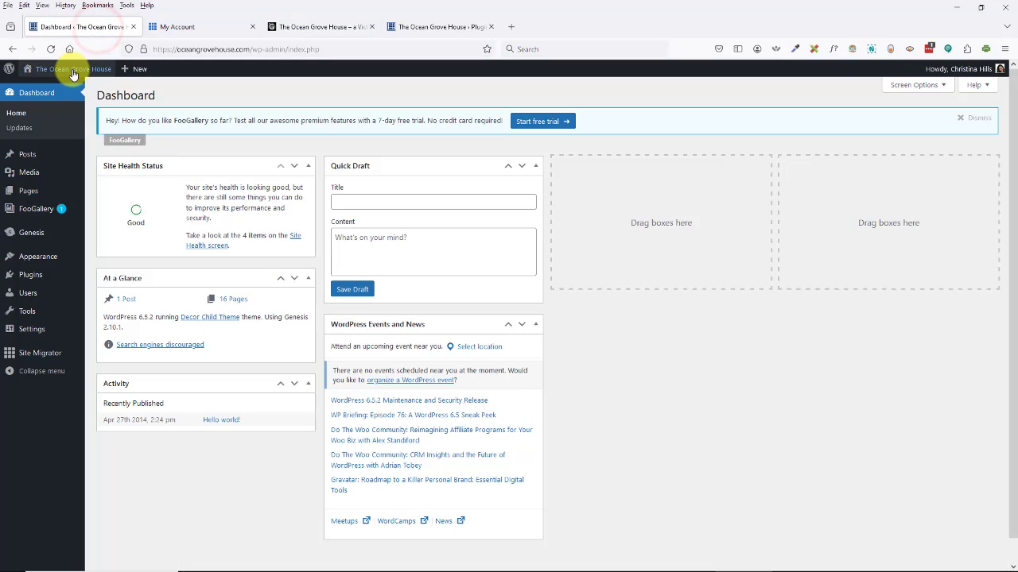
Step: Save the Sunrise admin colour scheme in the original site's profile, then view the migrated homepage
mouse_move(73, 74)
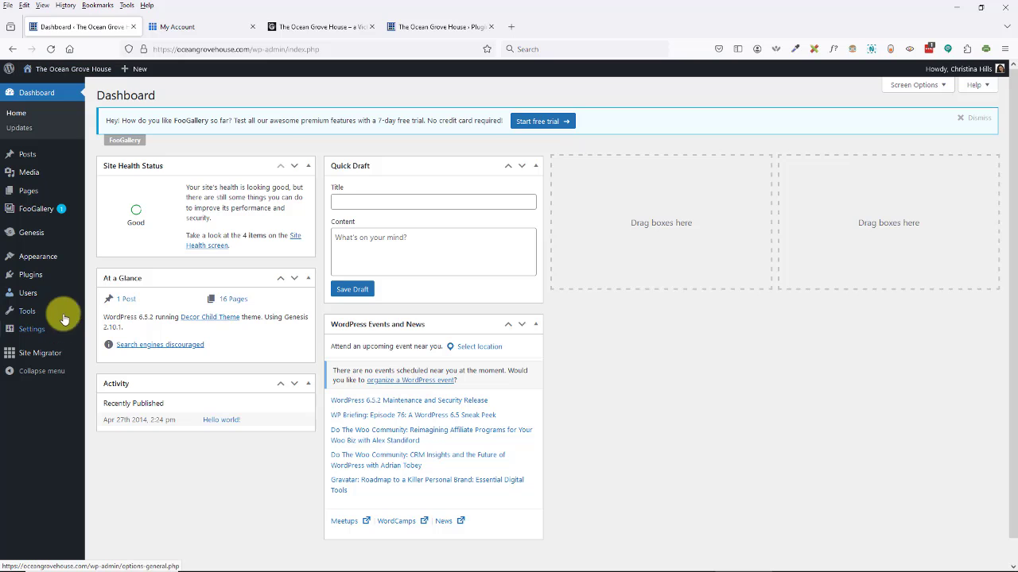
mouse_move(52, 298)
left_click(111, 326)
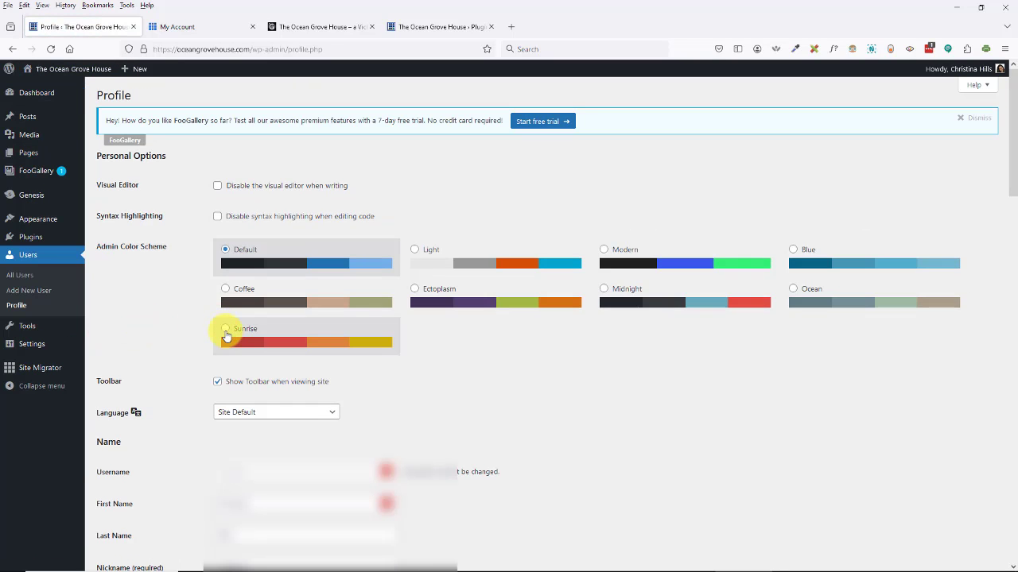
left_click(226, 334)
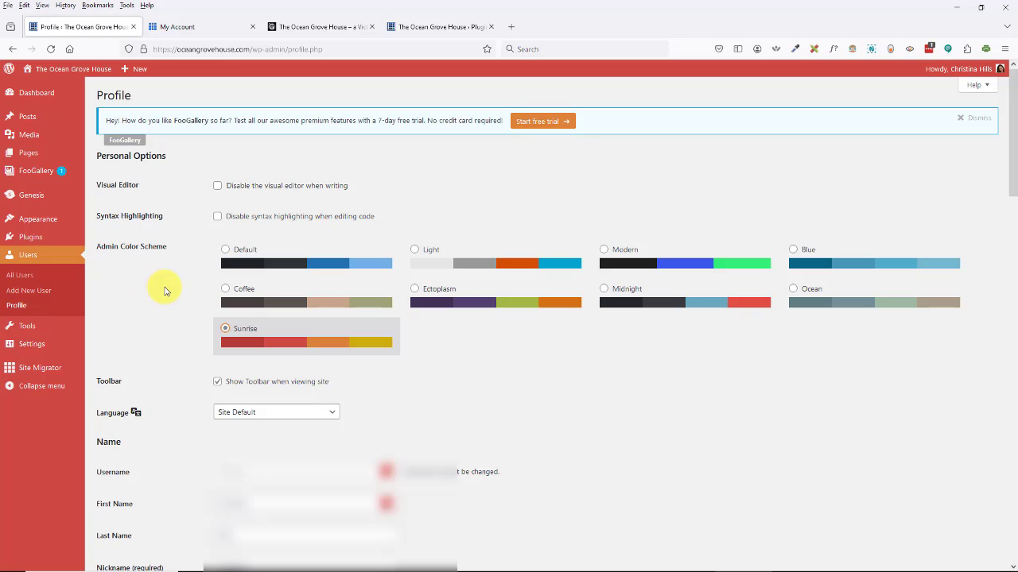
left_click(125, 563)
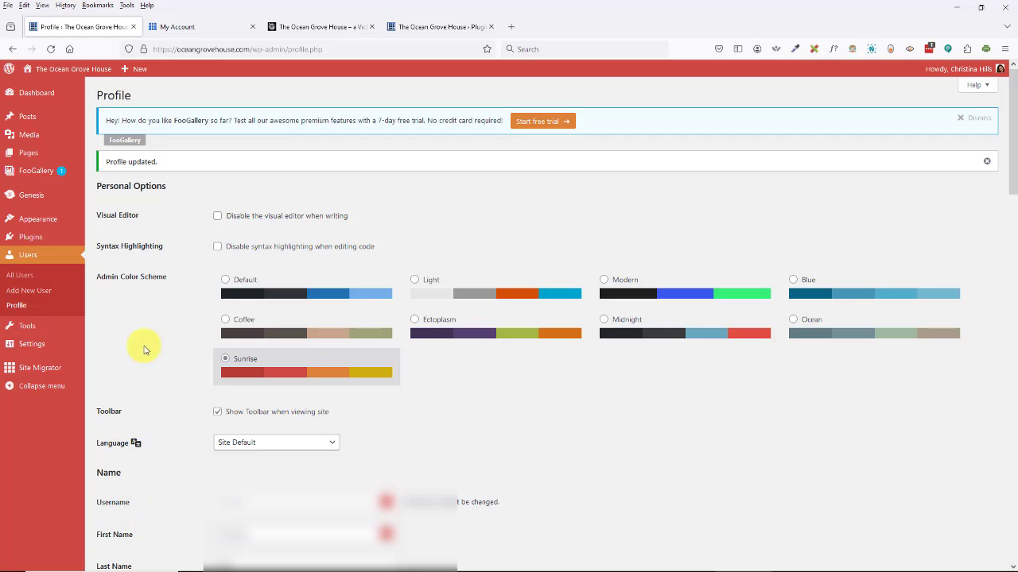
left_click(53, 88)
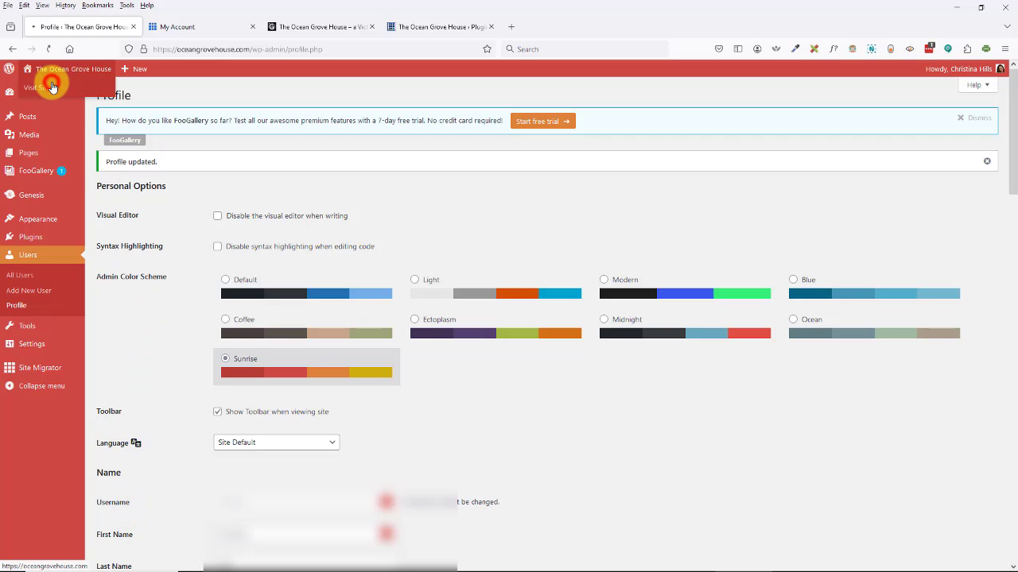
left_click(334, 27)
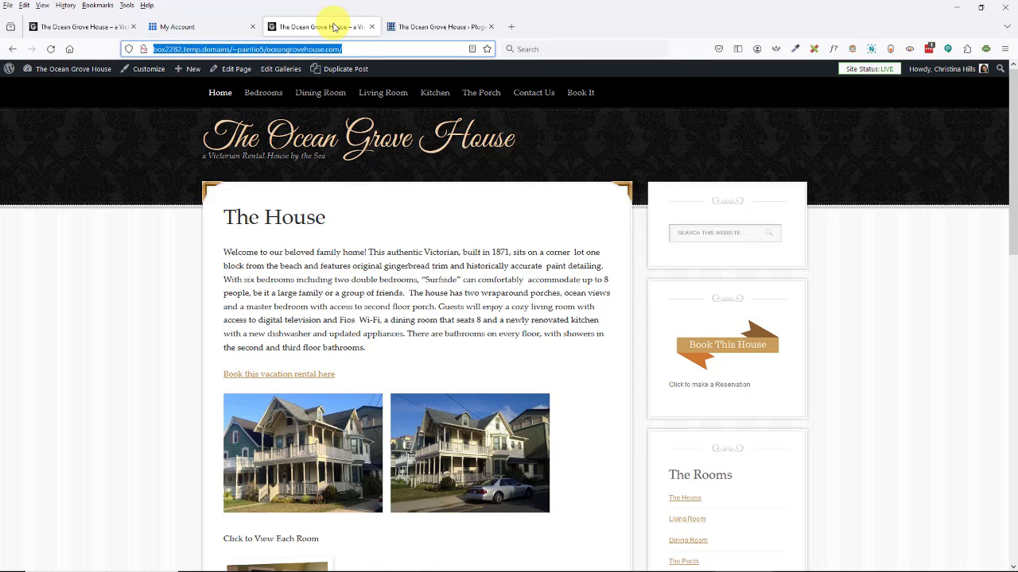
Step: Open Bluehost's Websites list to find the migrated site listed as Site 12461691
left_click(211, 29)
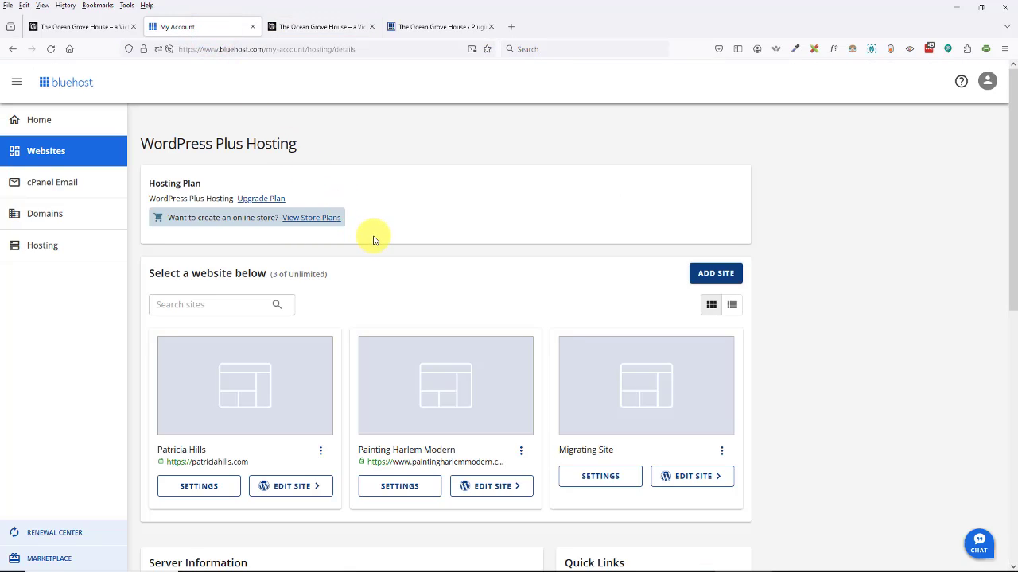
left_click(60, 151)
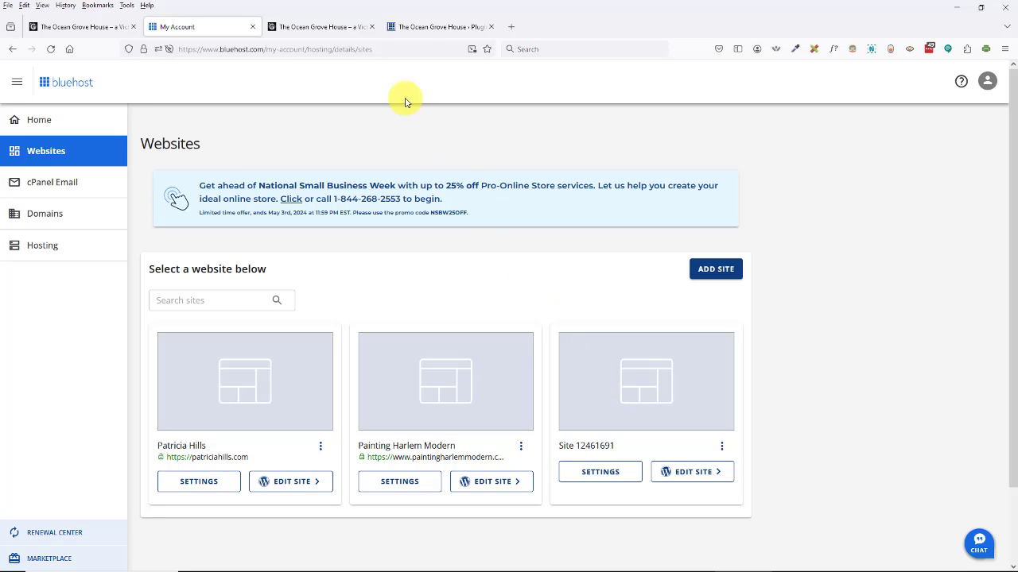
Step: Open the WordPress dashboards of the migrated temporary-domain copy and the original red-themed site
left_click(330, 31)
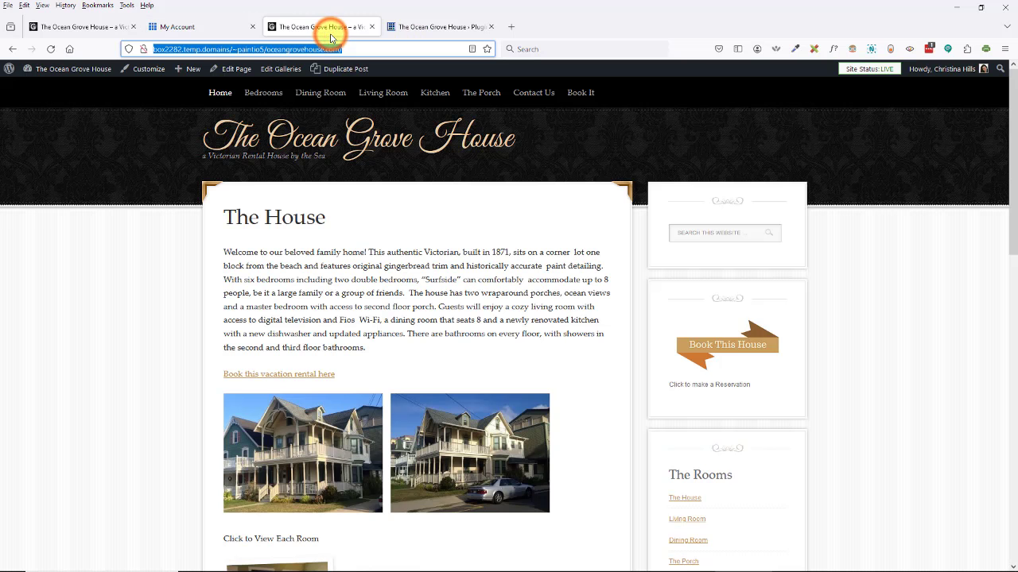
left_click(52, 87)
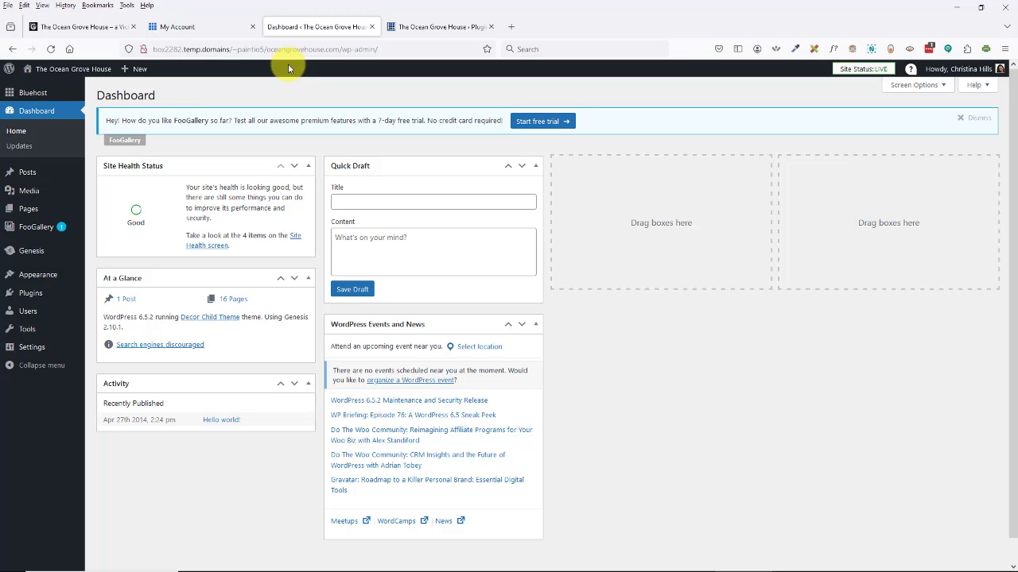
left_click(111, 27)
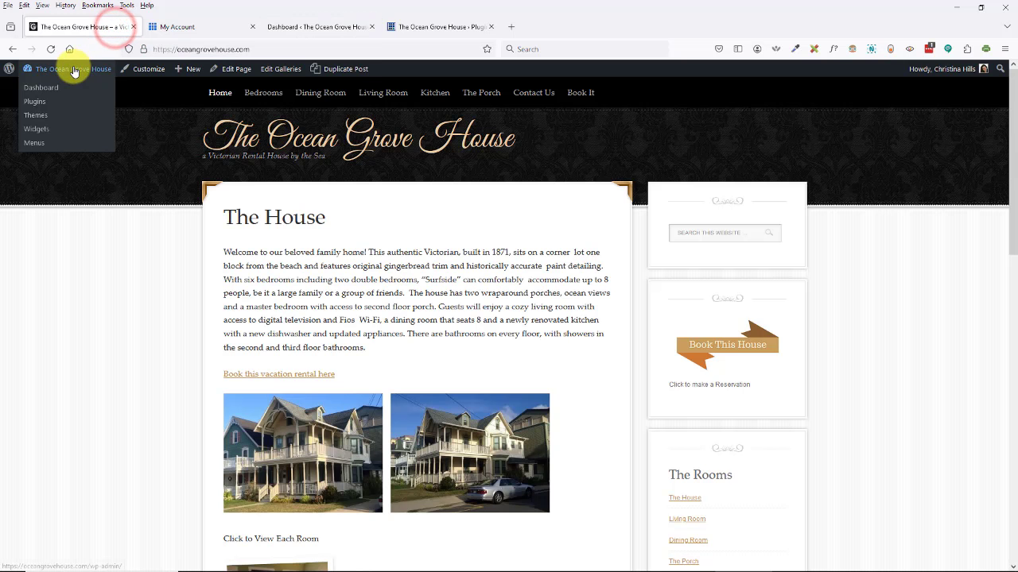
left_click(61, 86)
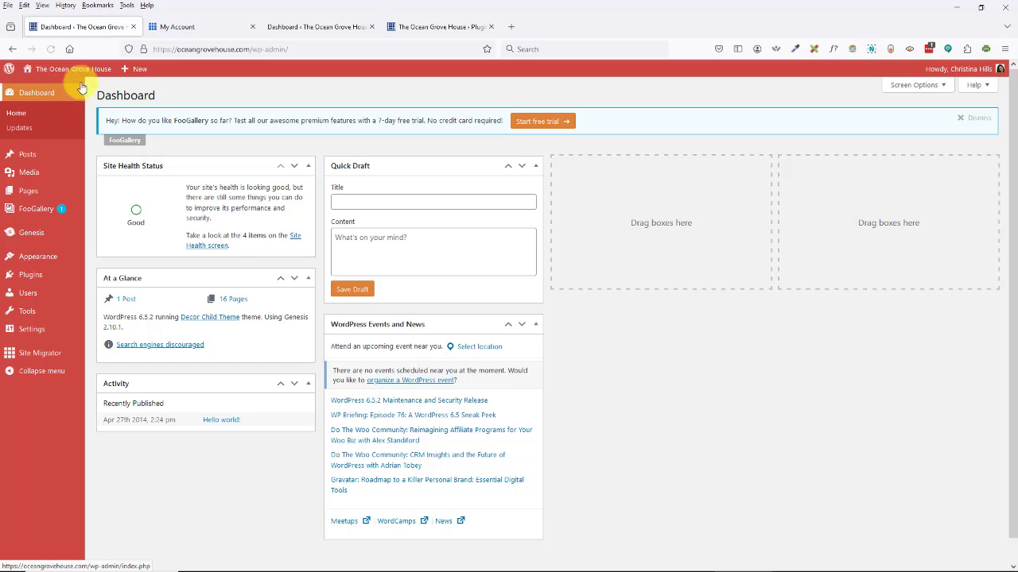
Step: Reload the original site's dashboard, compare it with the migrated copy, then return to Bluehost Websites
left_click(30, 93)
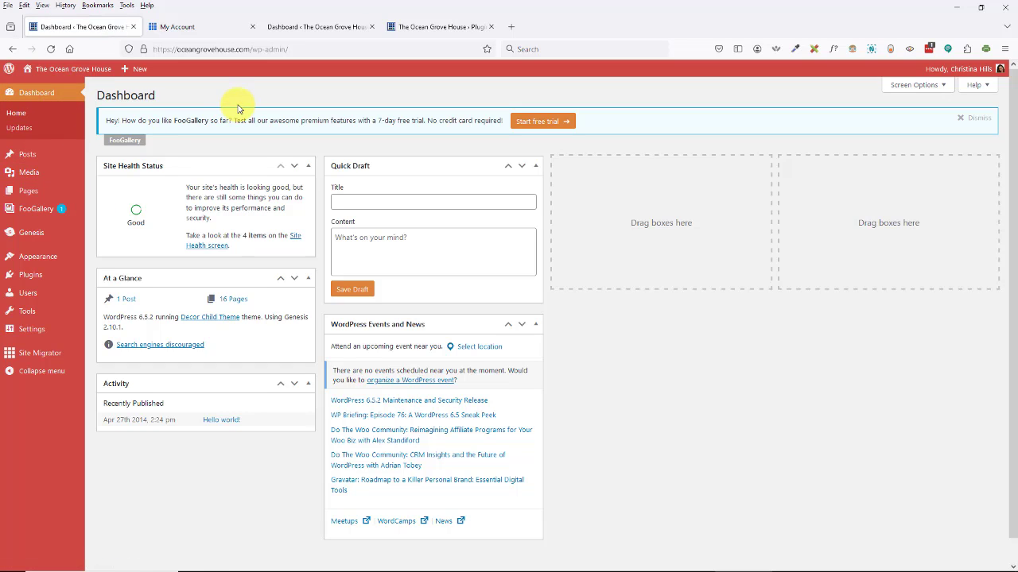
left_click(318, 27)
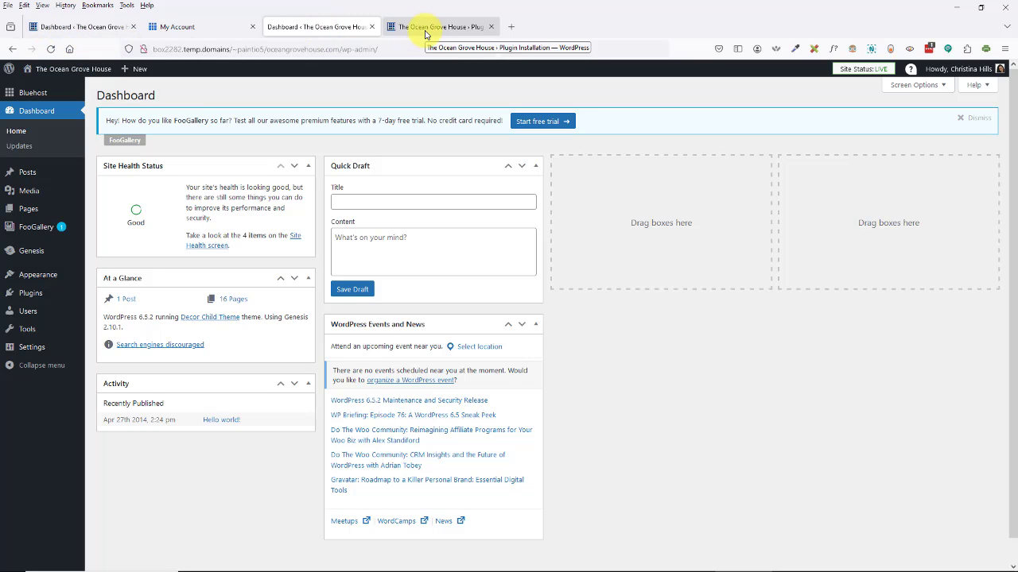
left_click(183, 32)
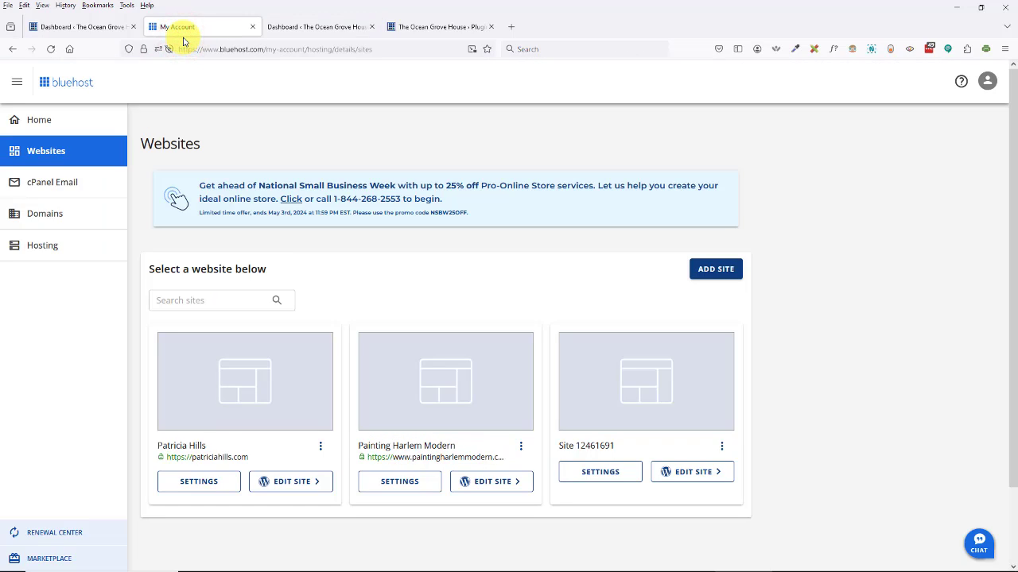